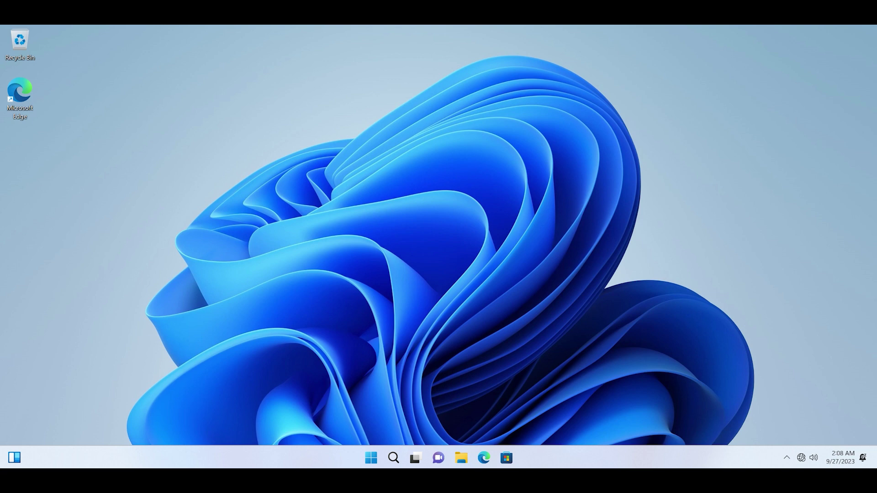
Check the system specifications in Settings > System > About, then close Settings.
left_click(371, 458)
left_click(548, 165)
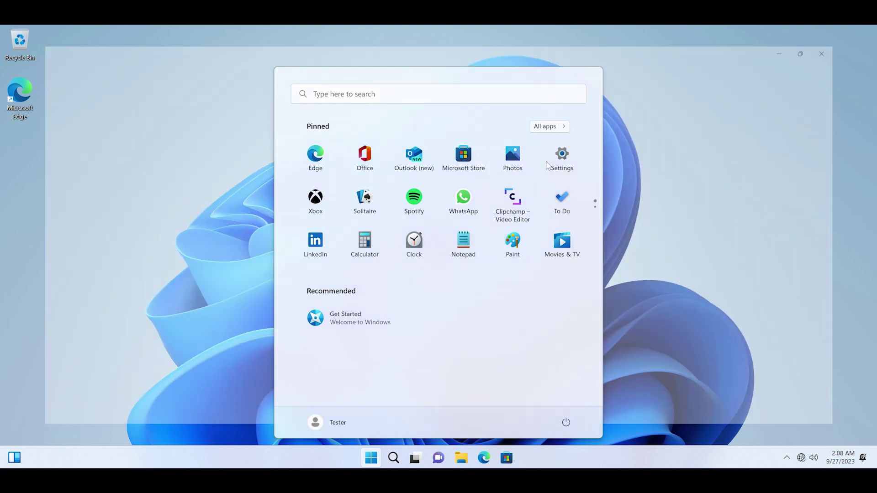
scroll(474, 321, "down", 6)
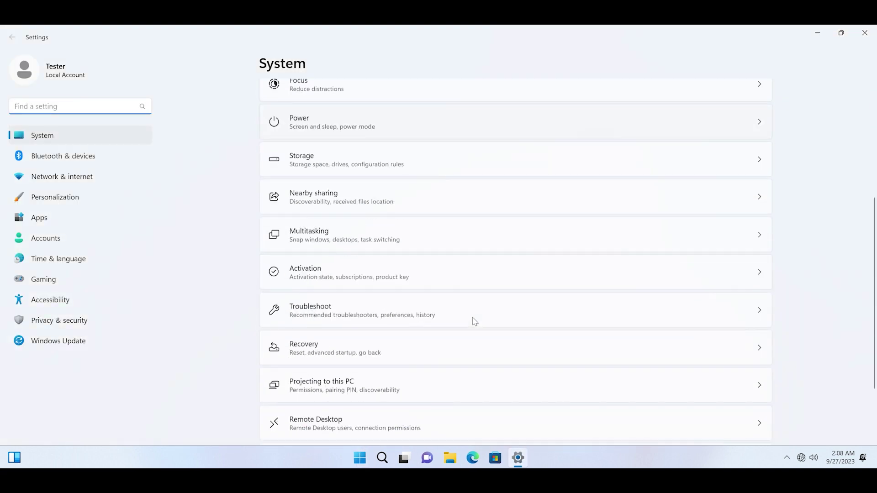
left_click(421, 404)
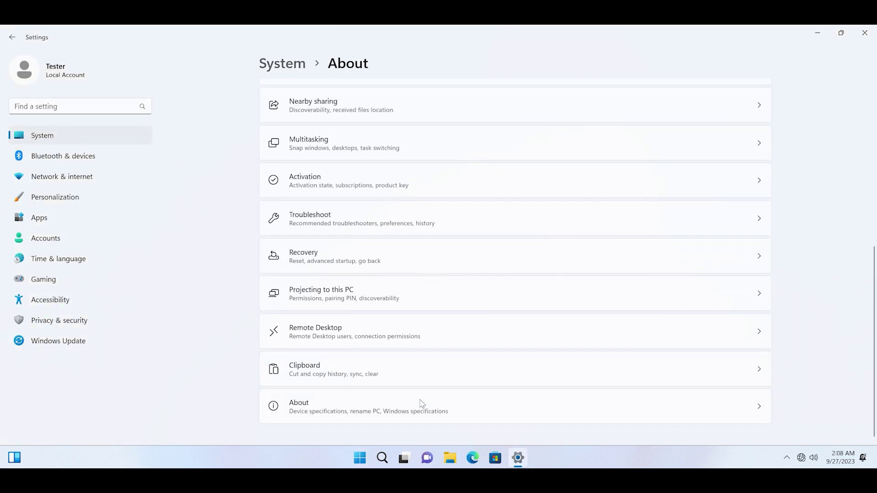
scroll(477, 312, "down", 5)
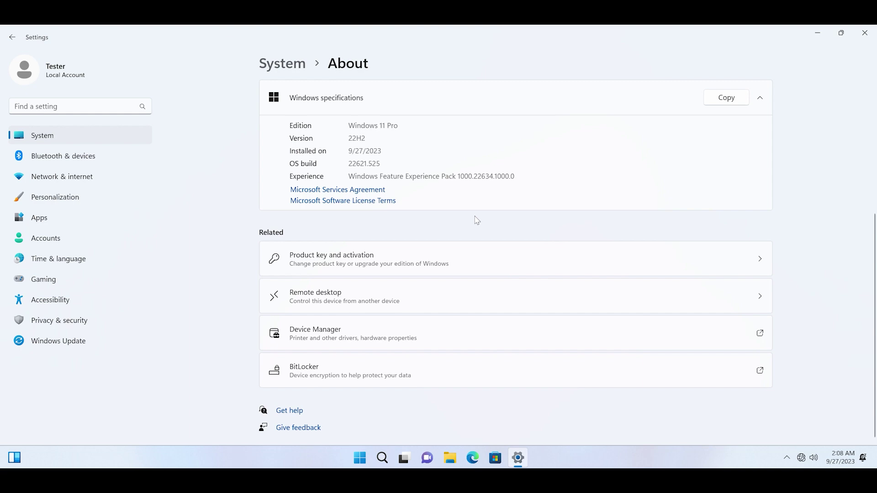
left_click(856, 39)
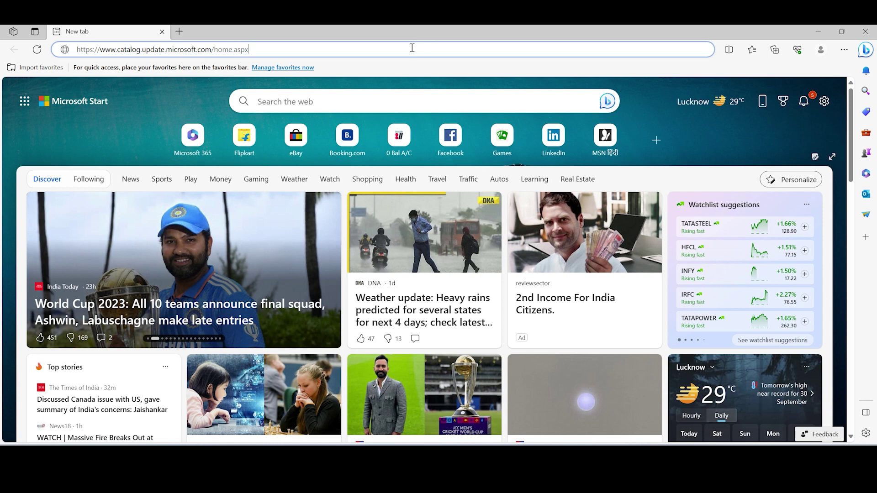
Search Microsoft Update Catalog for KB5030310.
key("Return")
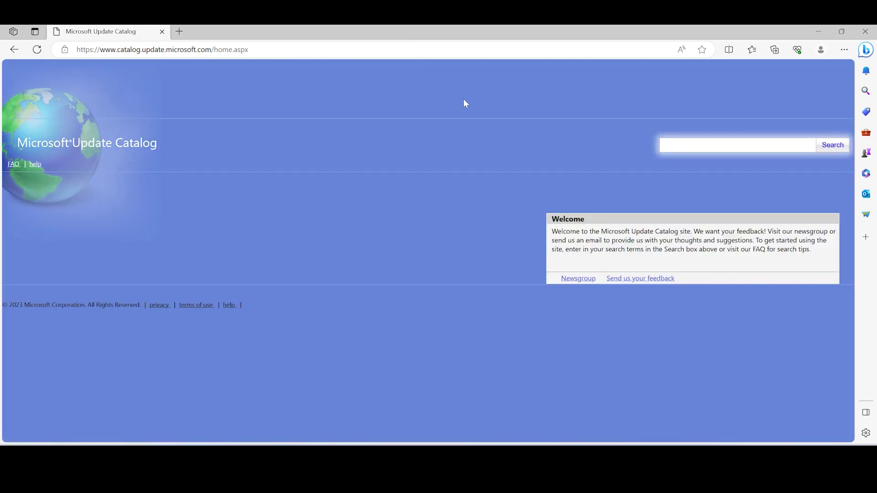
left_click(687, 146)
type("KB5030310")
left_click(841, 151)
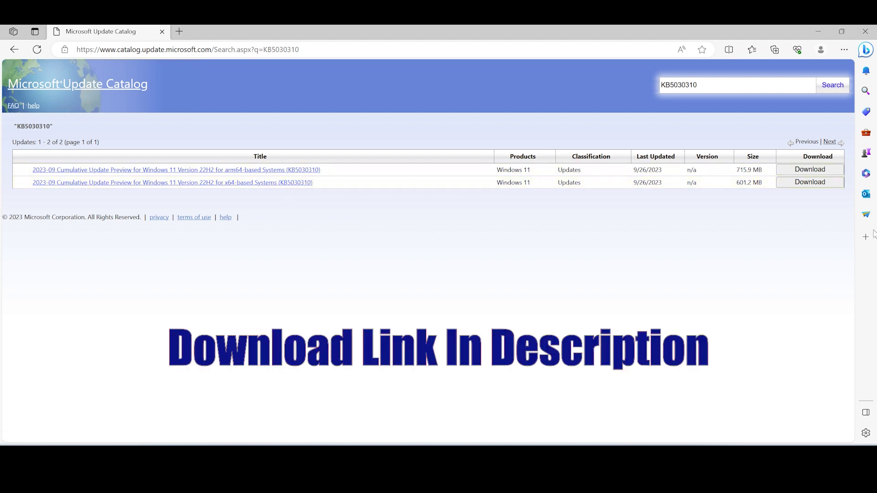
Download the x64 KB5030310 .msu package, then minimize the popup and Edge to show the desktop.
left_click(810, 183)
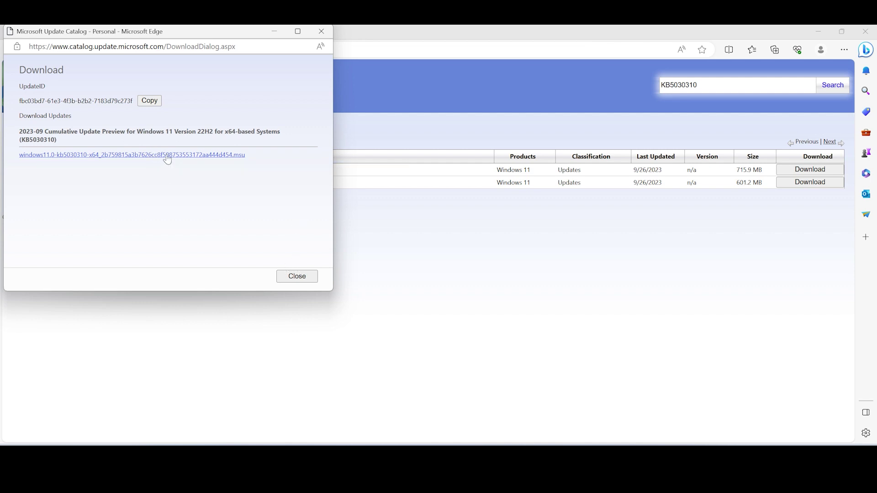
left_click(167, 156)
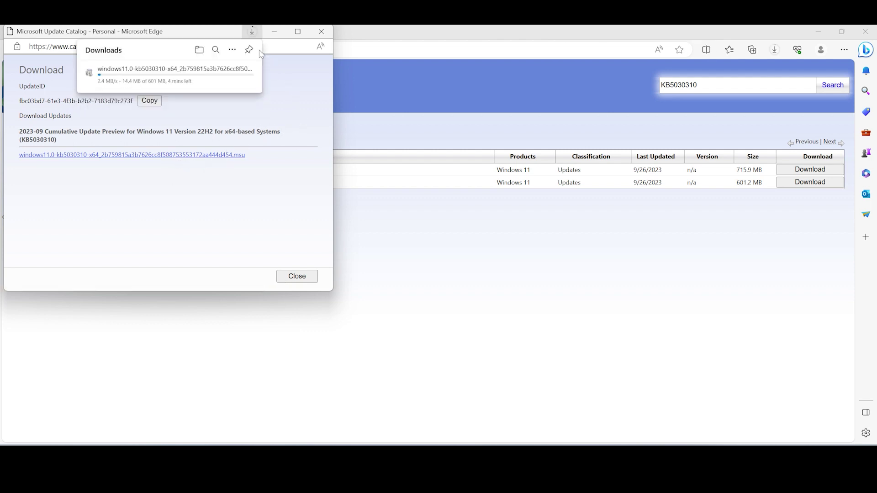
left_click(274, 32)
left_click(817, 32)
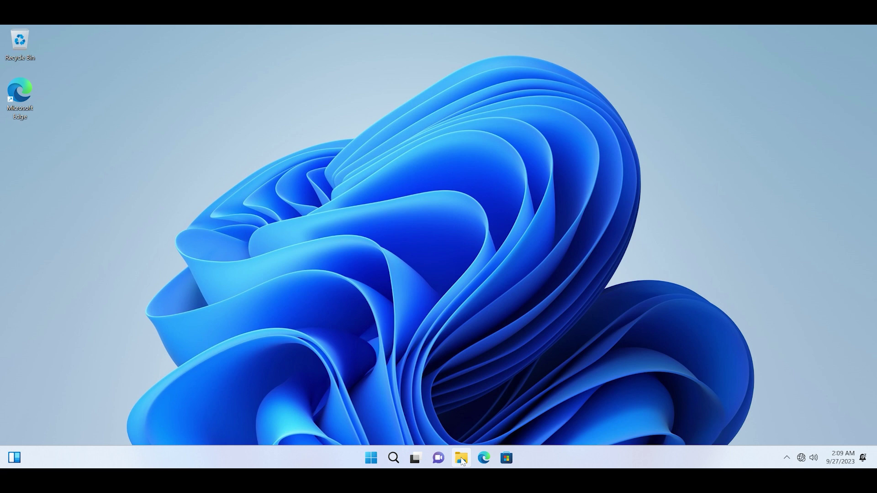
Run the downloaded KB5030310 .msu from the Downloads folder in a maximized File Explorer.
left_click(461, 458)
double_click(577, 93)
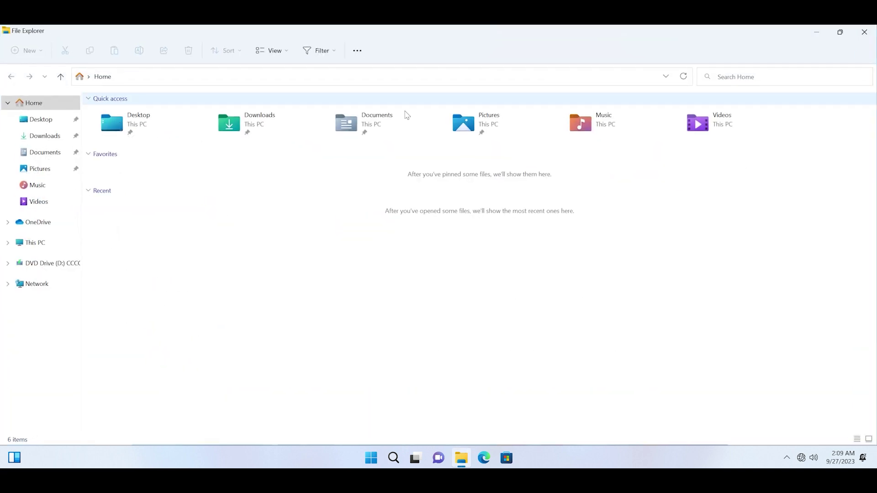
left_click(39, 136)
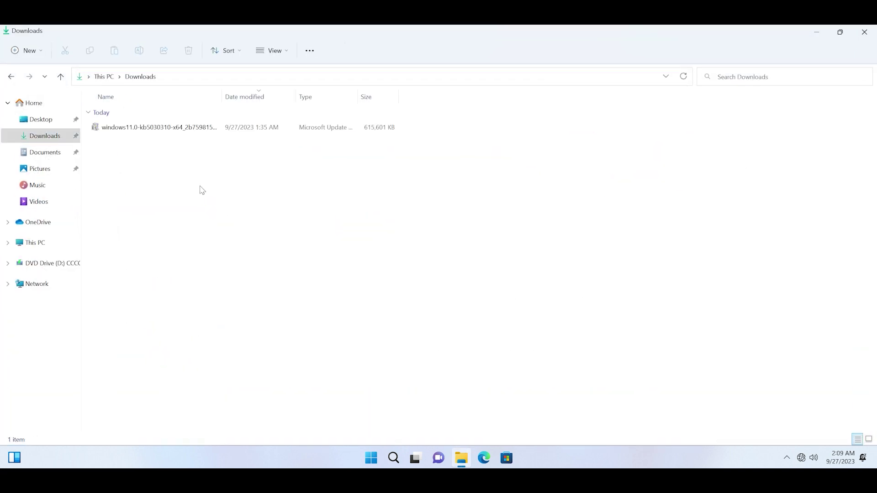
left_click(211, 131)
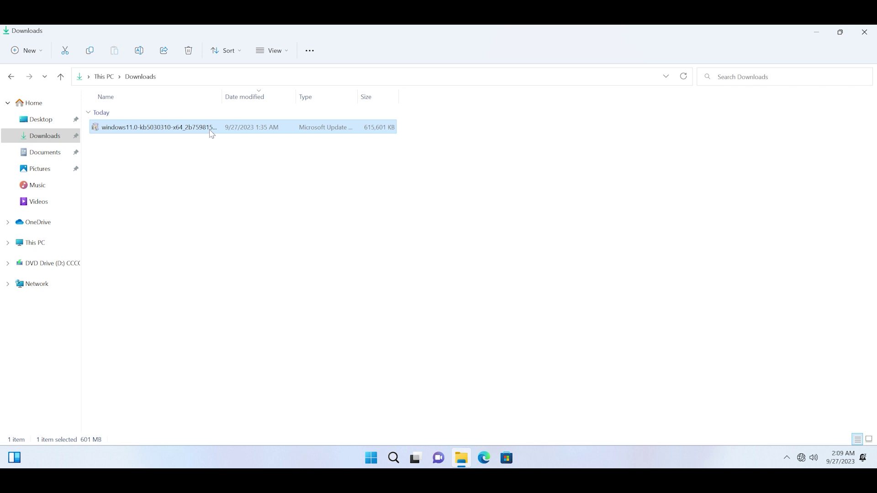
double_click(211, 130)
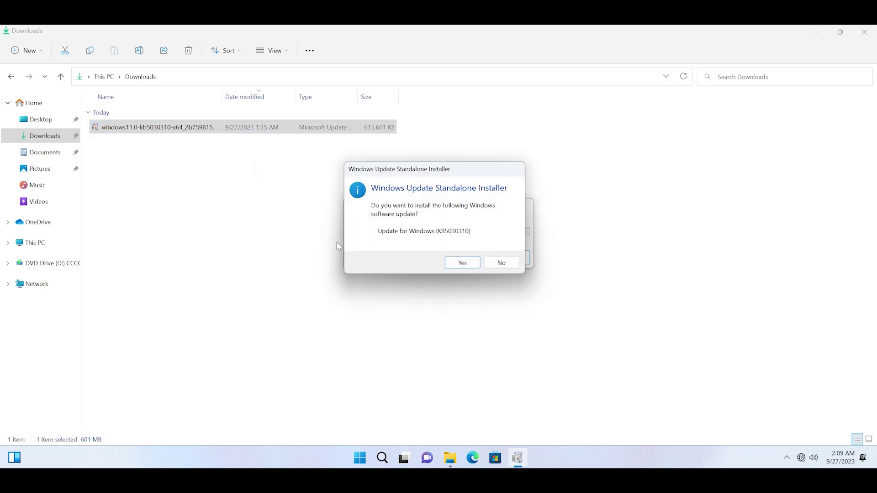
Confirm Yes to install Update for Windows (KB5030310).
left_click(475, 268)
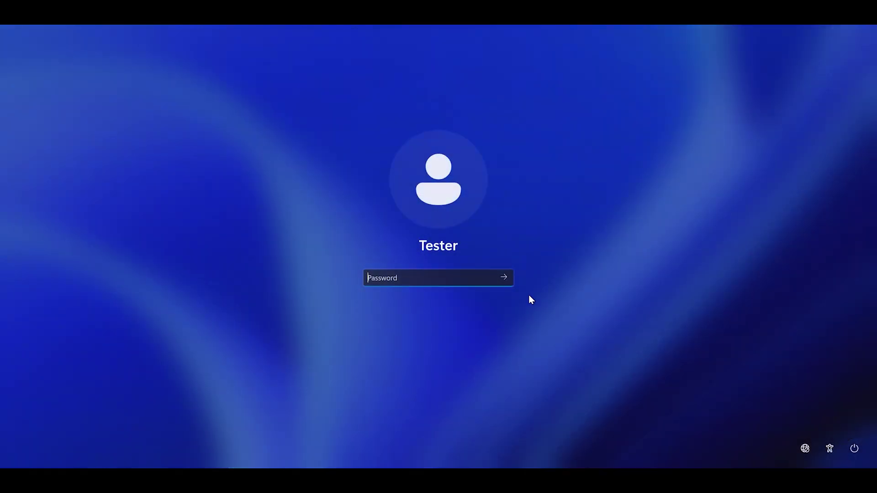
Sign in to the local account by entering the account password.
type("••••")
key("Return")
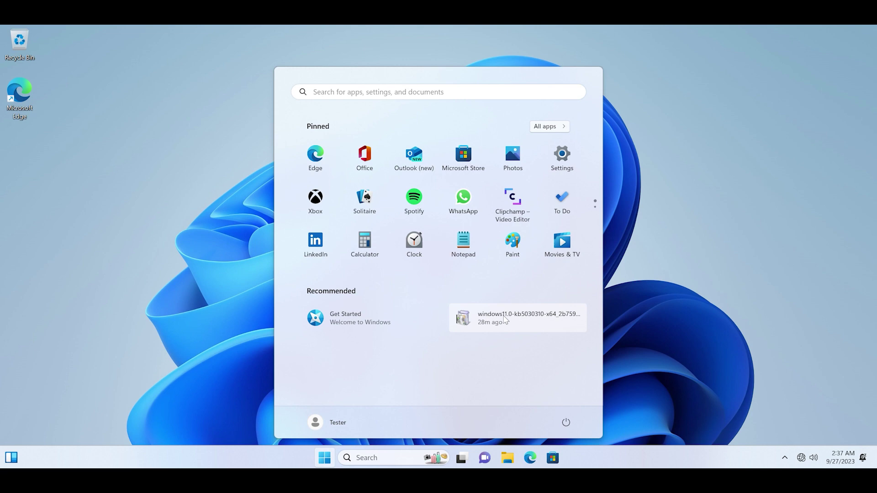
Verify Windows specifications show OS build 22621.2361, then open the Windows Update page.
left_click(562, 155)
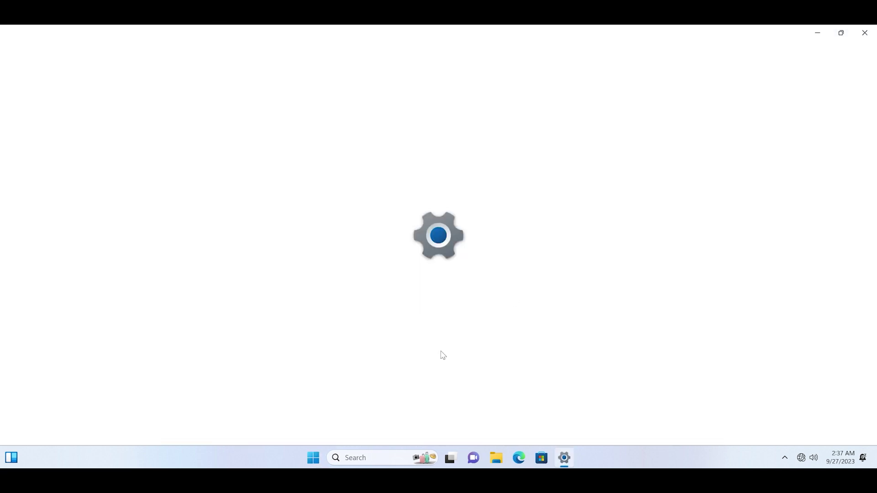
scroll(386, 340, "down", 10)
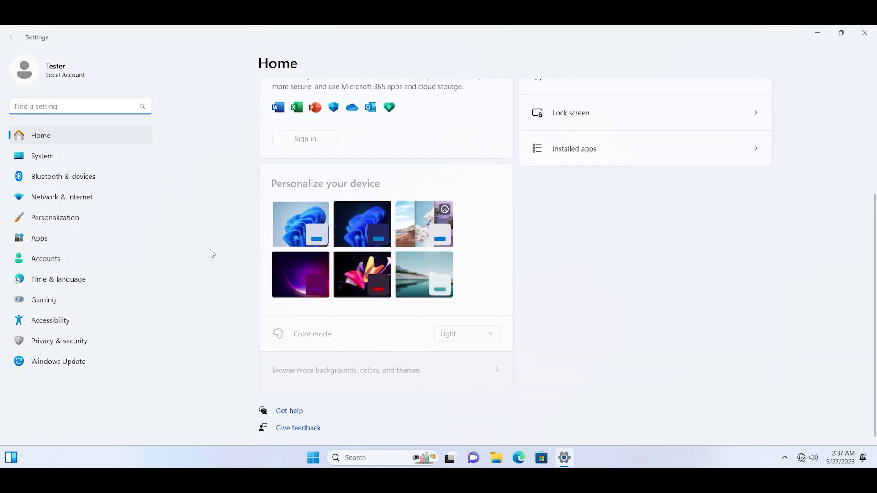
left_click(77, 157)
scroll(458, 365, "down", 4)
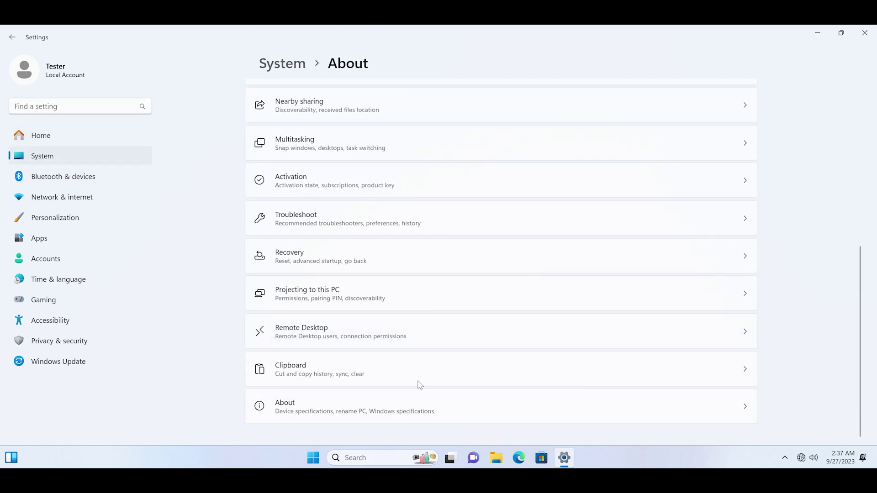
scroll(429, 368, "down", 5)
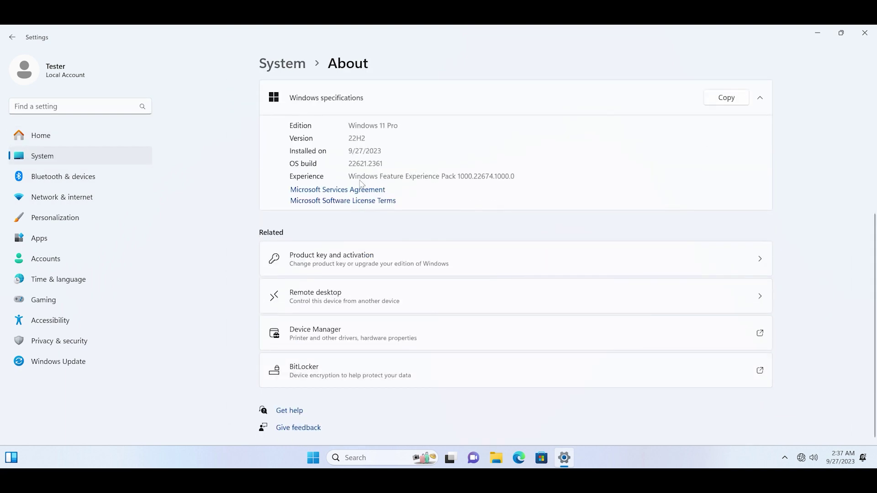
scroll(410, 163, "up", 4)
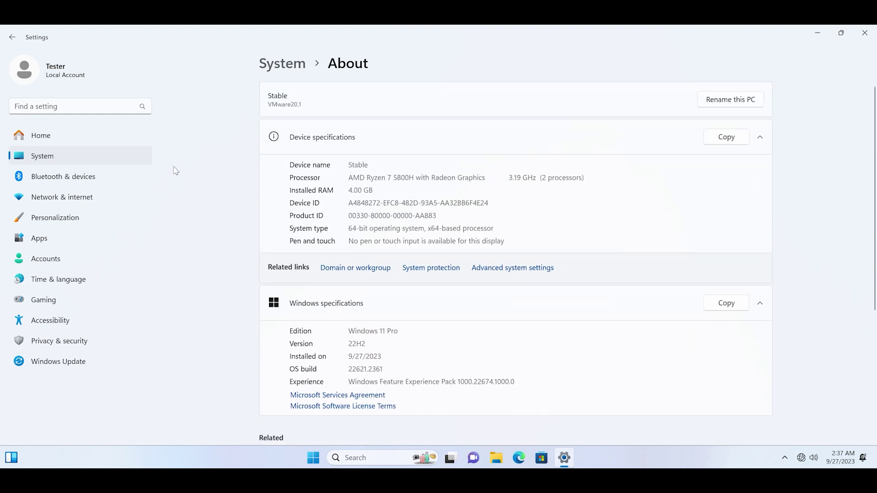
left_click(135, 154)
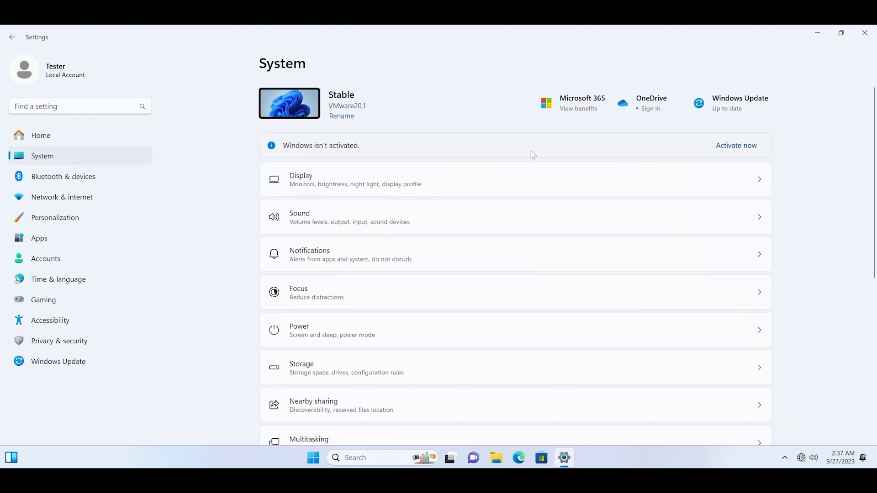
left_click(707, 110)
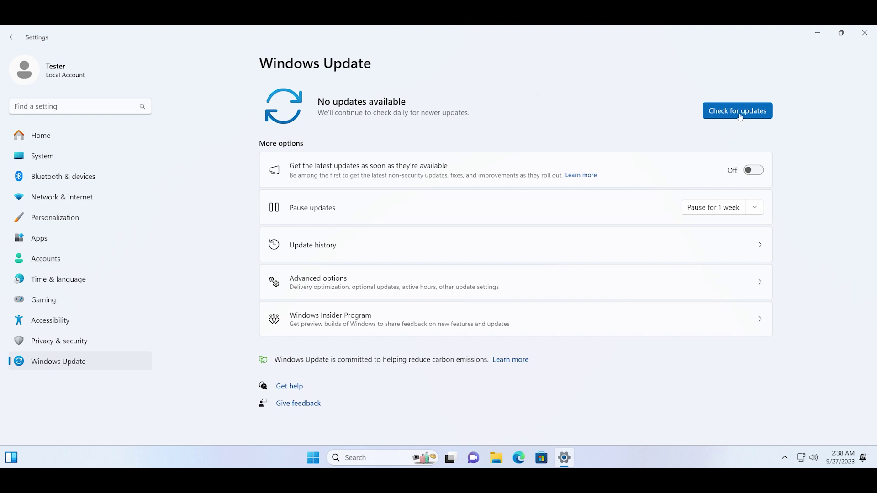
Turn on 'Get the latest updates as soon as they're available'.
left_click(751, 174)
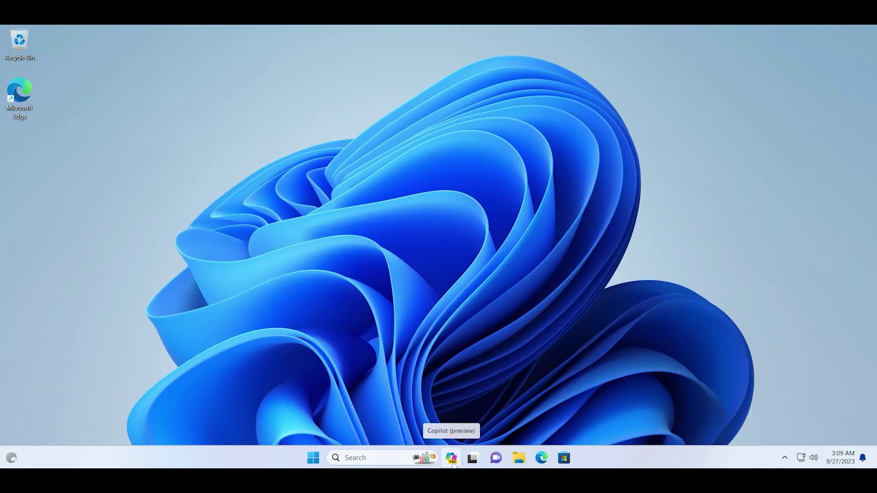
Ask Copilot to 'turn on dark mode' and confirm Yes to switch Windows to dark.
left_click(453, 459)
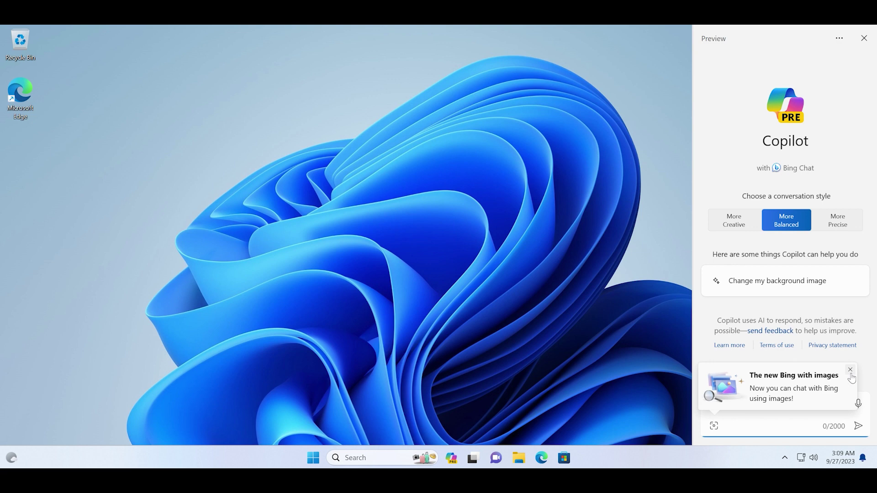
left_click(849, 370)
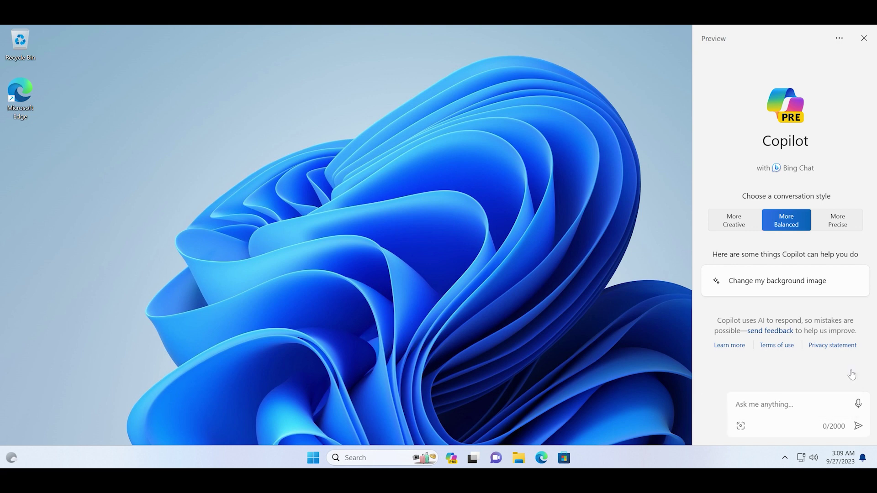
left_click(766, 400)
type("turn on ")
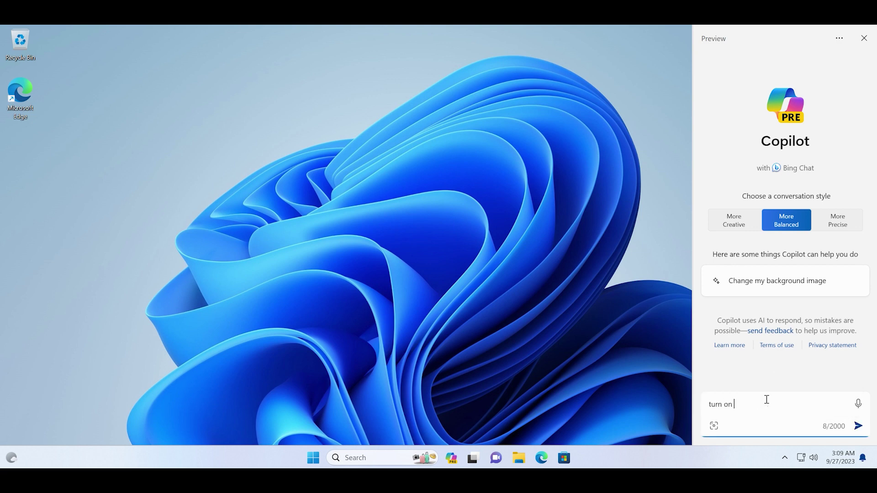
type("dark mode")
key("Return")
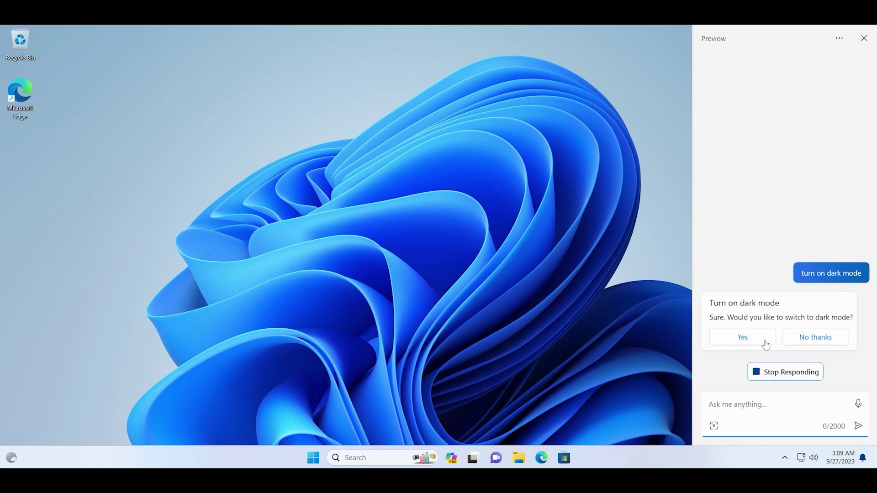
left_click(766, 344)
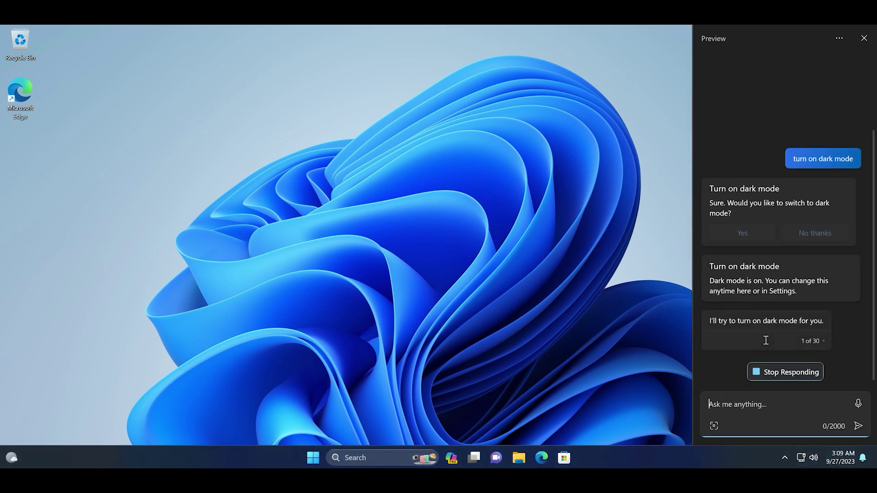
Ask Copilot to 'change desktop wallpaper windows', then minimize the opened Background settings.
left_click(761, 405)
type("change ")
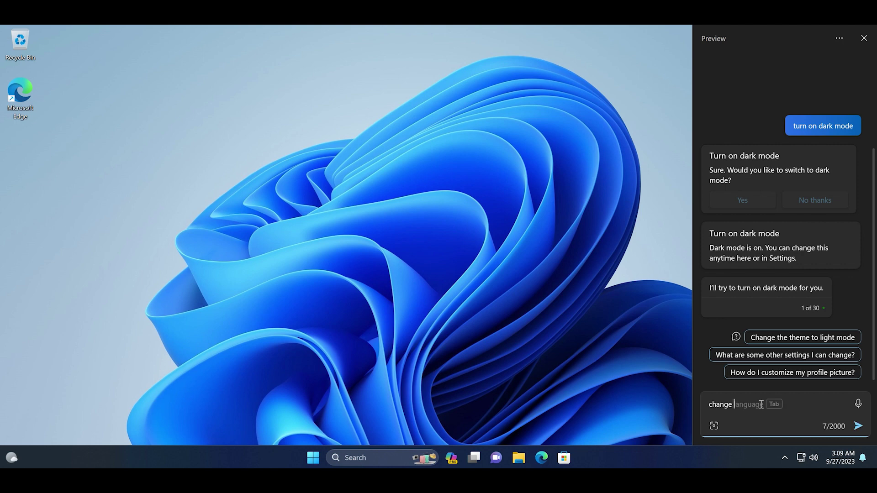
type("desktpop a")
key("BackSpace")
type("wa")
key("Tab")
type("windows")
key("Return")
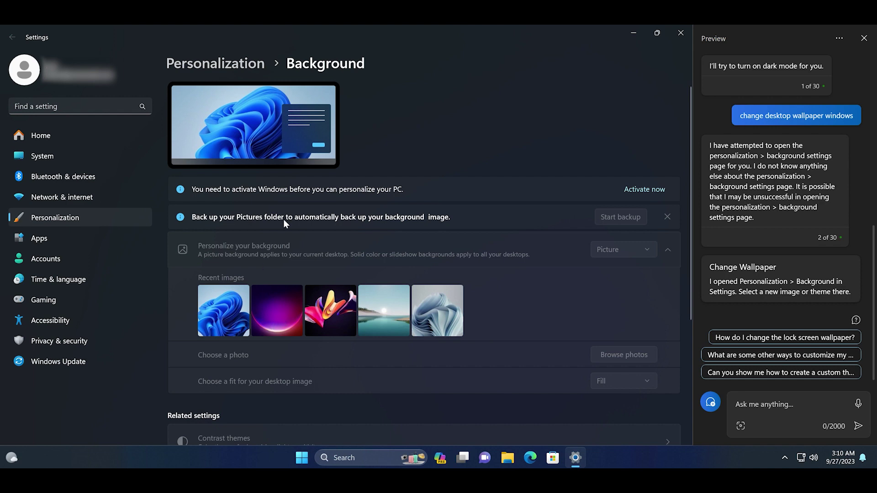
key("super+d")
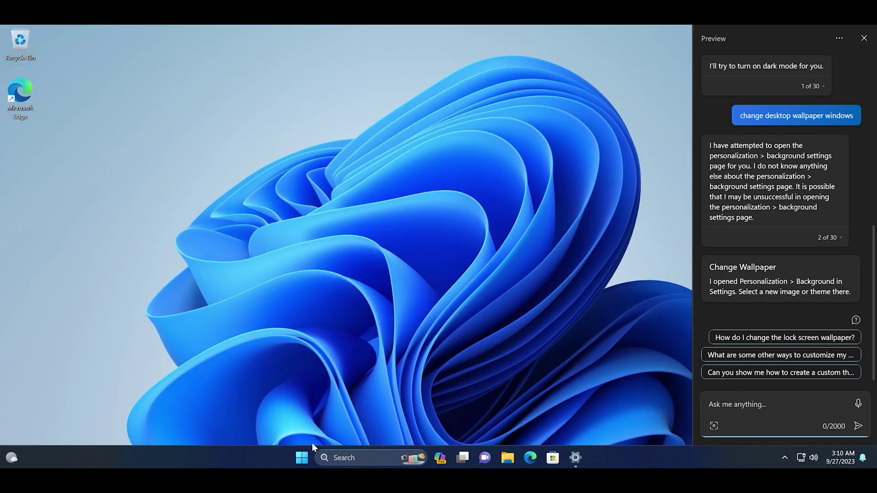
Search Start for 'snippin', then dismiss the search without opening anything.
left_click(303, 457)
type("snippin")
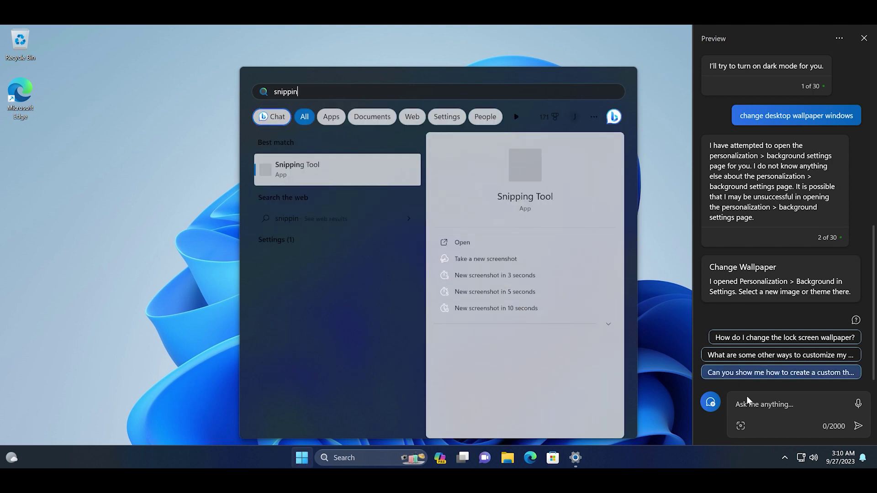
left_click(761, 388)
Ask Copilot to 'disable dark mode'.
left_click(762, 400)
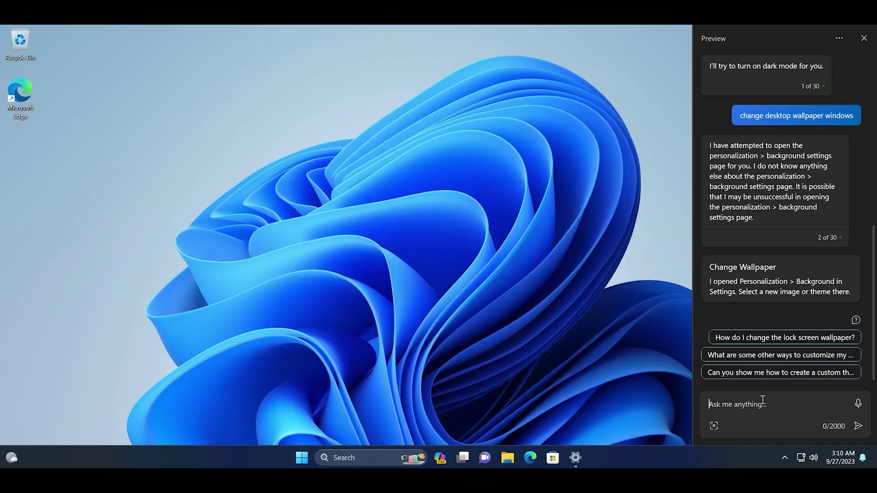
type("disable da")
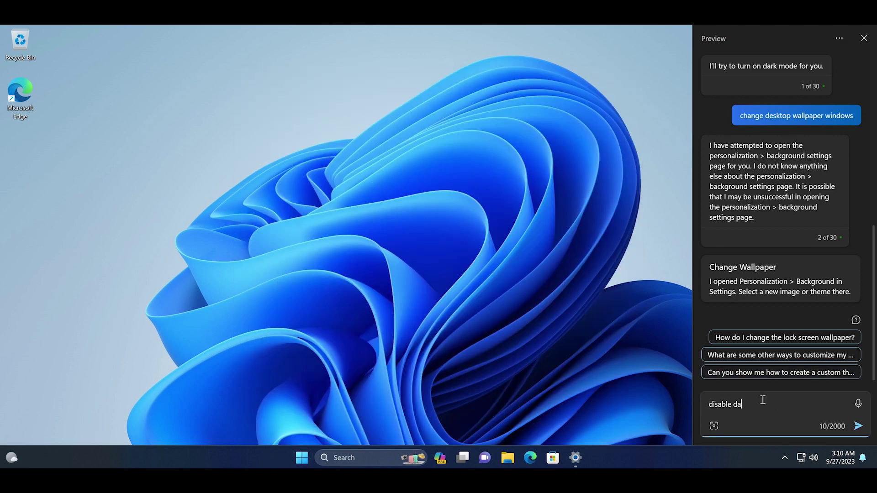
type("rk mode")
key("Return")
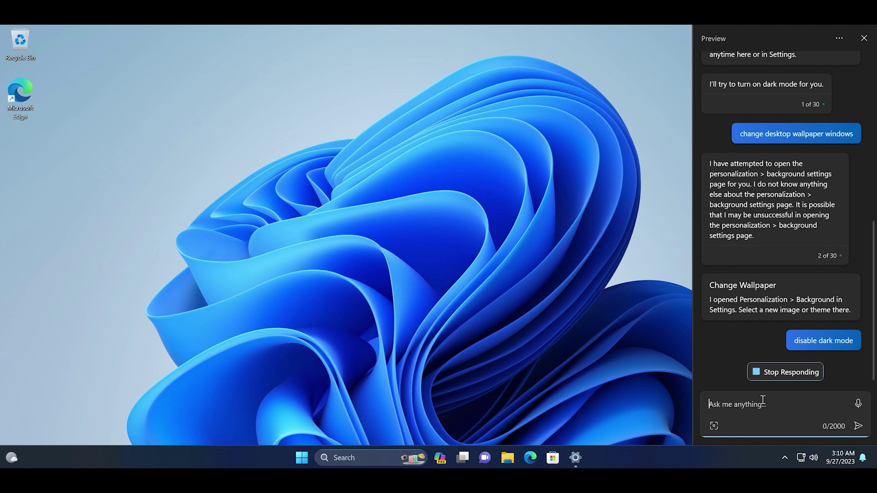